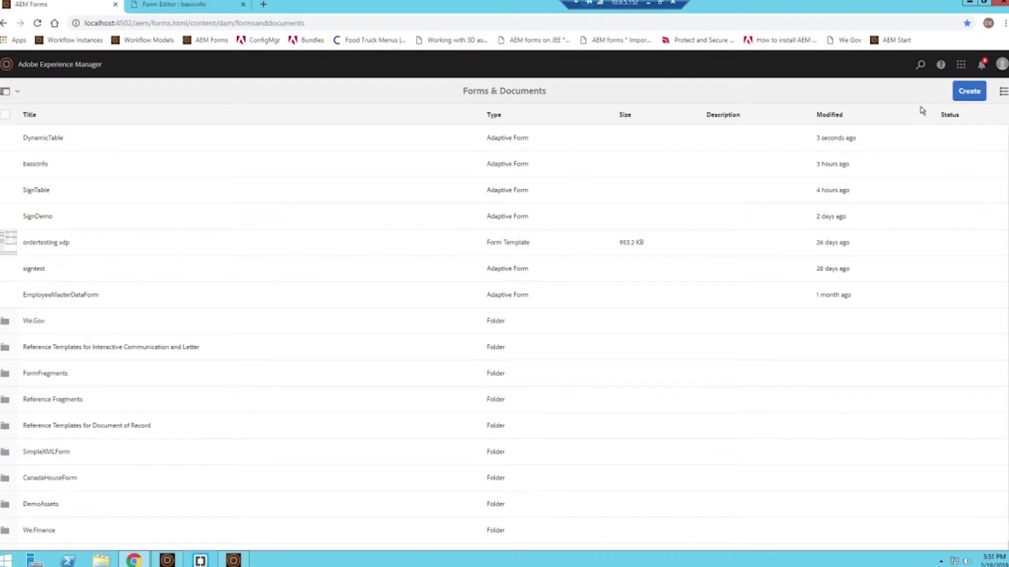
Open the Create menu in the Forms & Documents list
{"action": "left_click", "coordinate": [958, 90]}
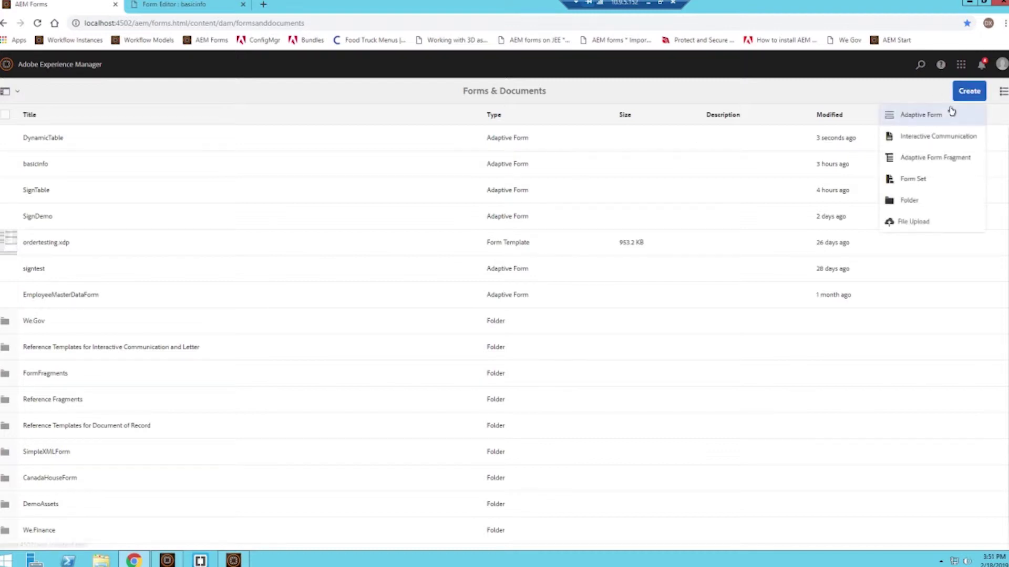
Create an adaptive form fragment titled 'USPhoneNumberField' and open it in the editor
{"action": "left_click", "coordinate": [941, 159]}
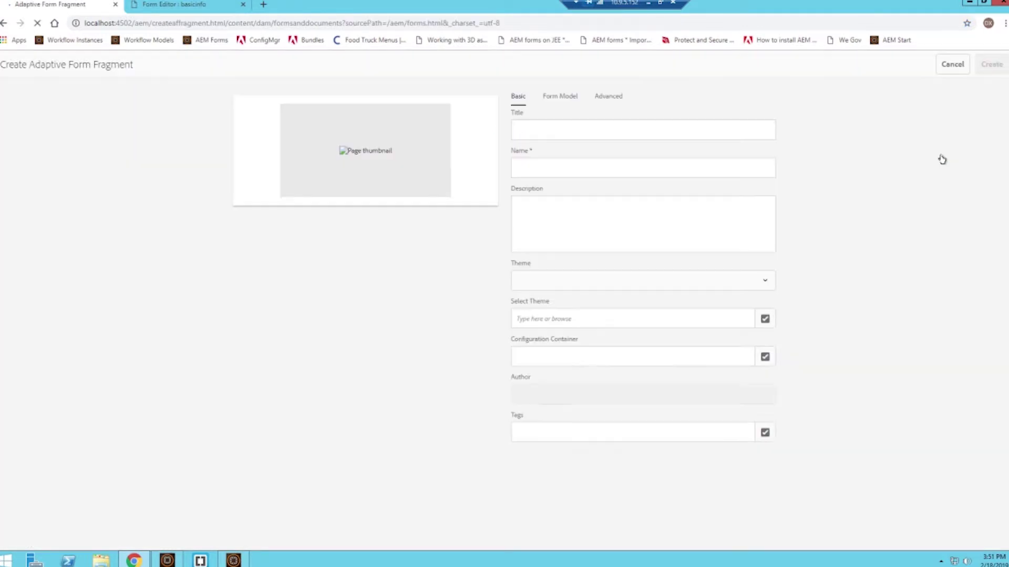
{"action": "left_click", "coordinate": [604, 127]}
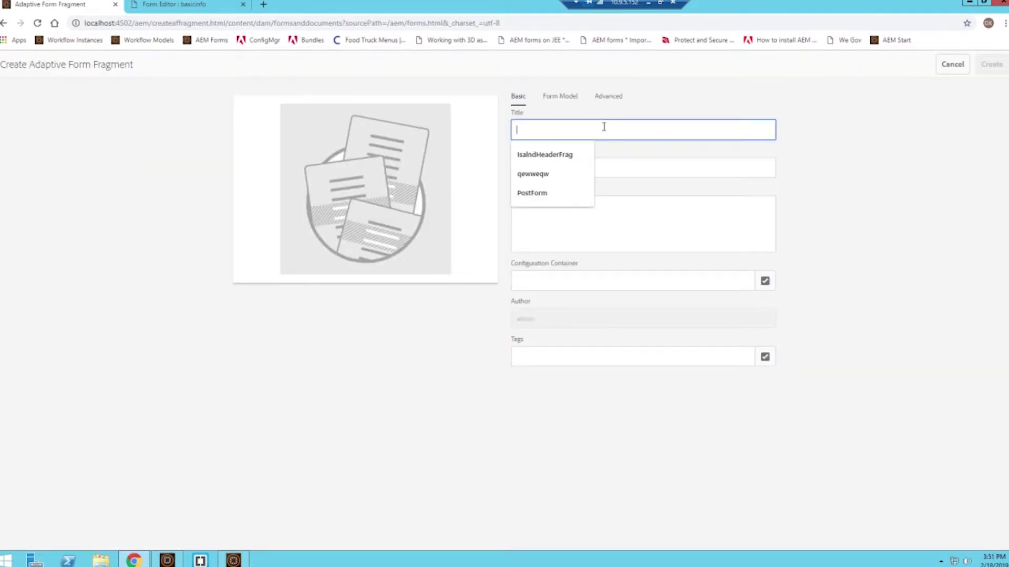
{"action": "type", "text": "PhoneNumberField"}
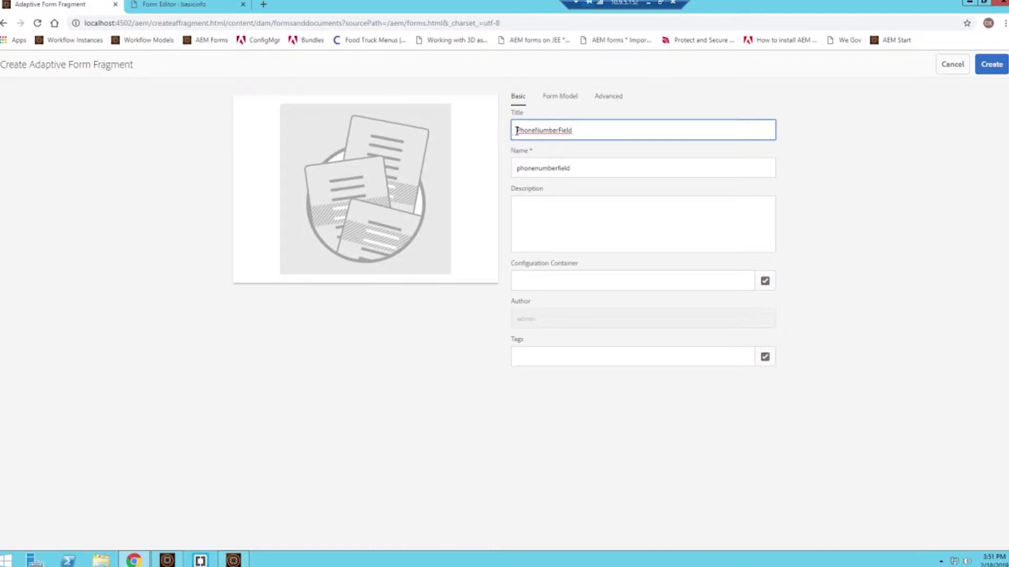
{"action": "left_click", "coordinate": [517, 130]}
{"action": "type", "text": "US"}
{"action": "left_click", "coordinate": [991, 64]}
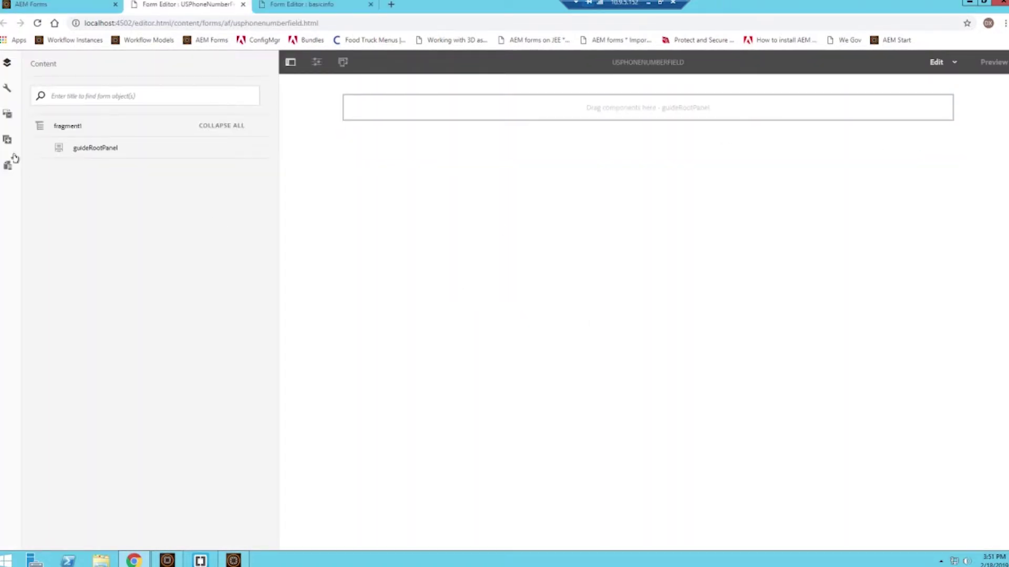
{"action": "left_click", "coordinate": [6, 141]}
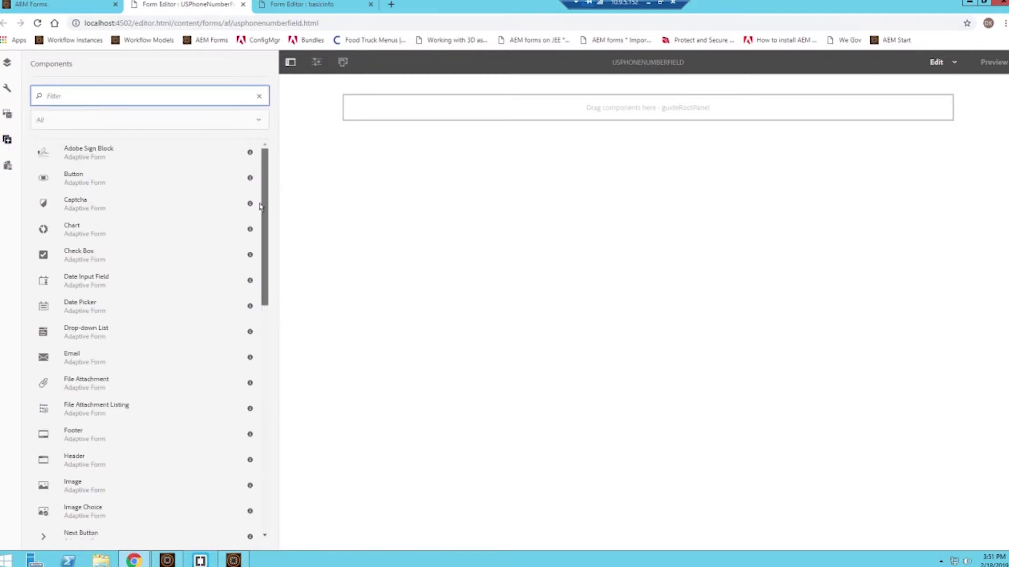
Drag a Text Box field into the fragment's root panel and select it
{"action": "left_click_drag", "start_coordinate": [266, 158], "coordinate": [273, 413]}
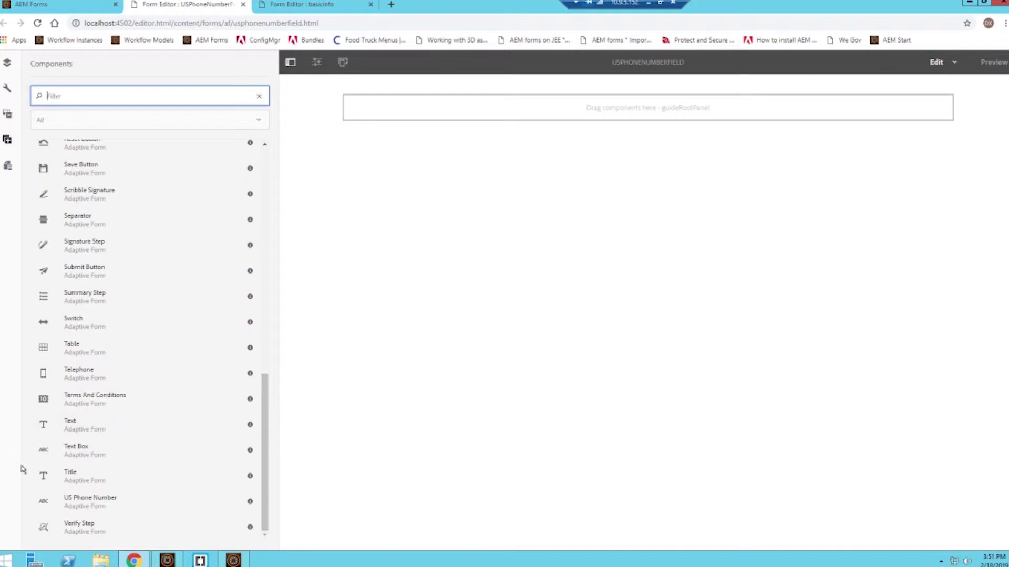
{"action": "left_click_drag", "start_coordinate": [77, 450], "coordinate": [536, 108]}
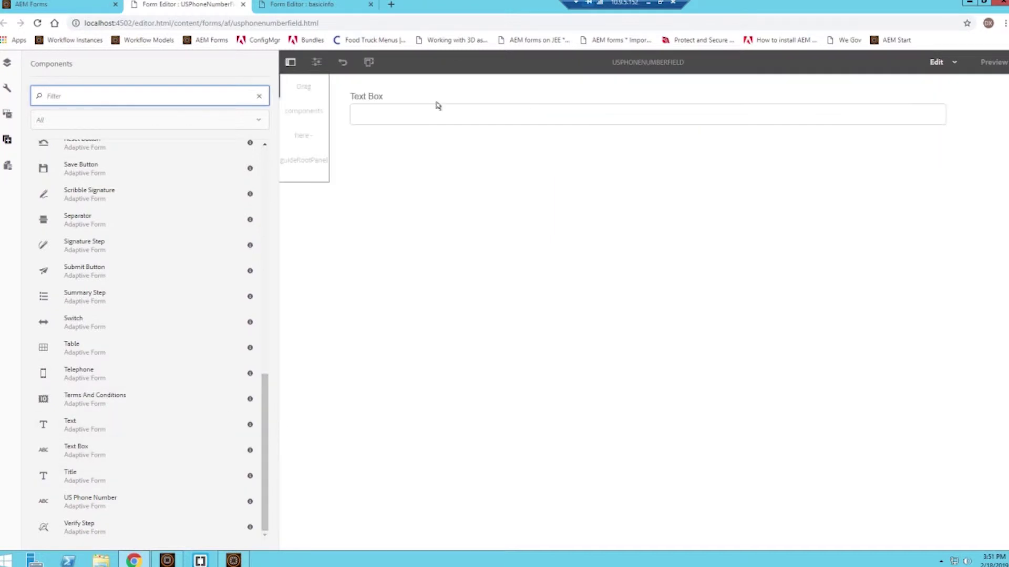
{"action": "left_click", "coordinate": [436, 106]}
Give the Text Box the name 'PhoneNumber' and the title 'Phone Number'
{"action": "left_click", "coordinate": [382, 143]}
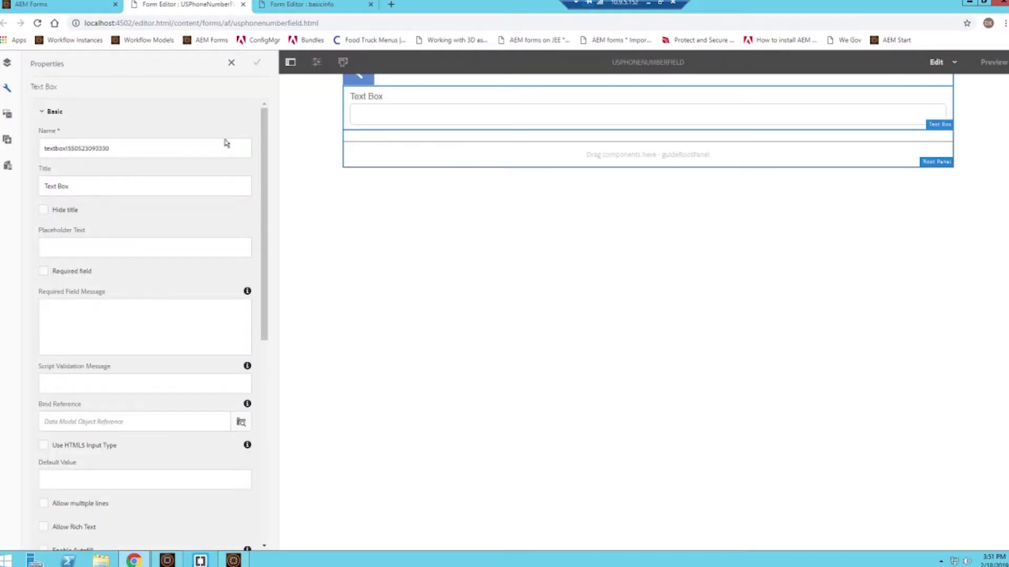
{"action": "double_click", "coordinate": [136, 147]}
{"action": "type", "text": "P"}
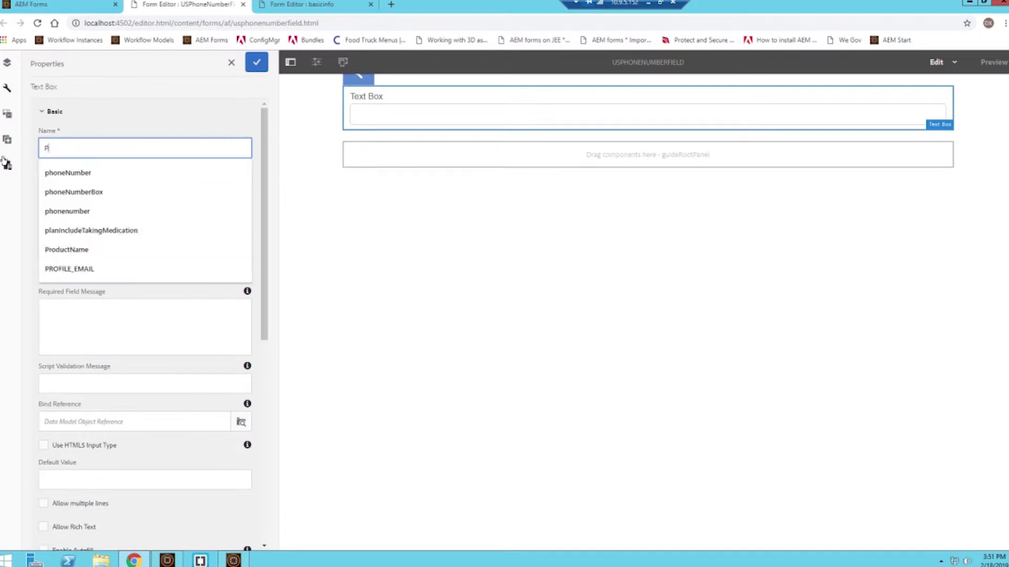
{"action": "type", "text": "honeNumber"}
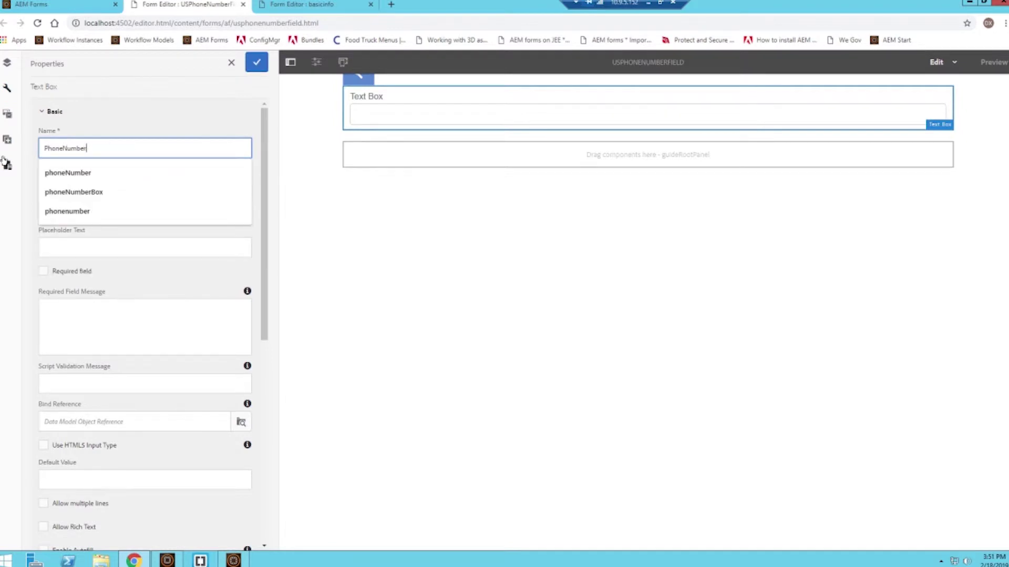
{"action": "key", "text": "Tab"}
{"action": "type", "text": "Phone Number"}
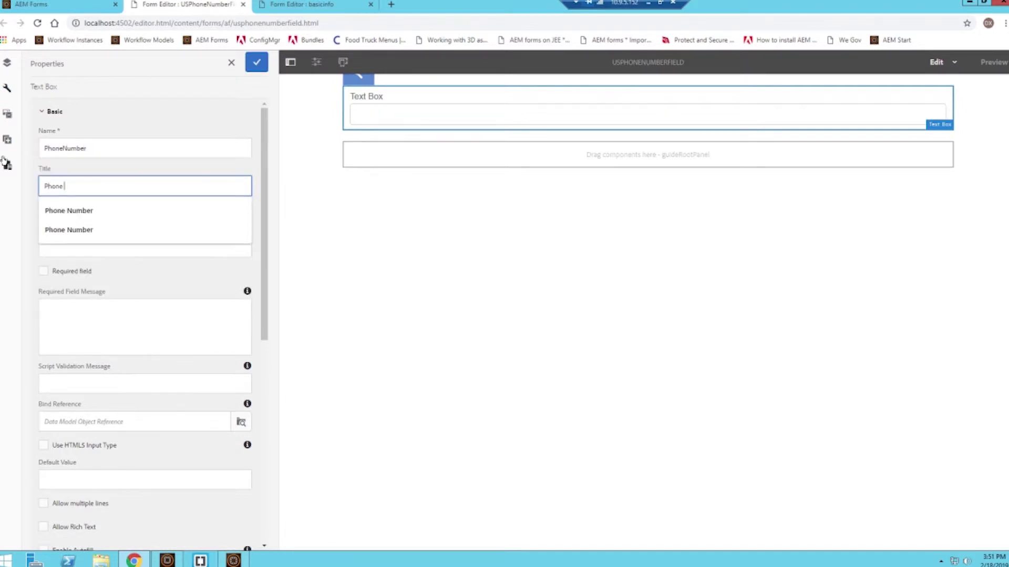
{"action": "left_click", "coordinate": [84, 332]}
Make Phone Number required with the message 'Phone number is a required field.'
{"action": "left_click", "coordinate": [44, 272]}
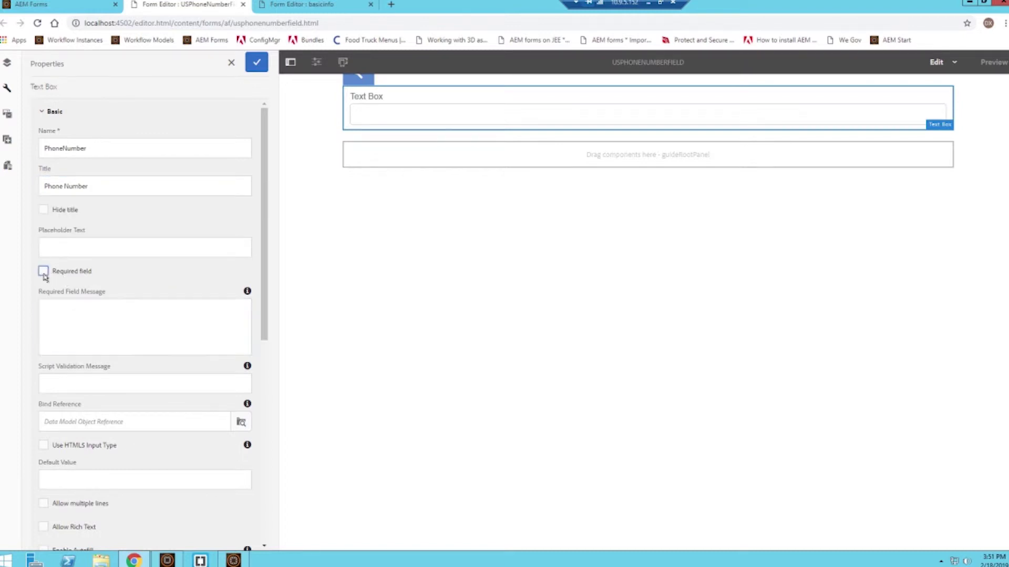
{"action": "left_click", "coordinate": [78, 314]}
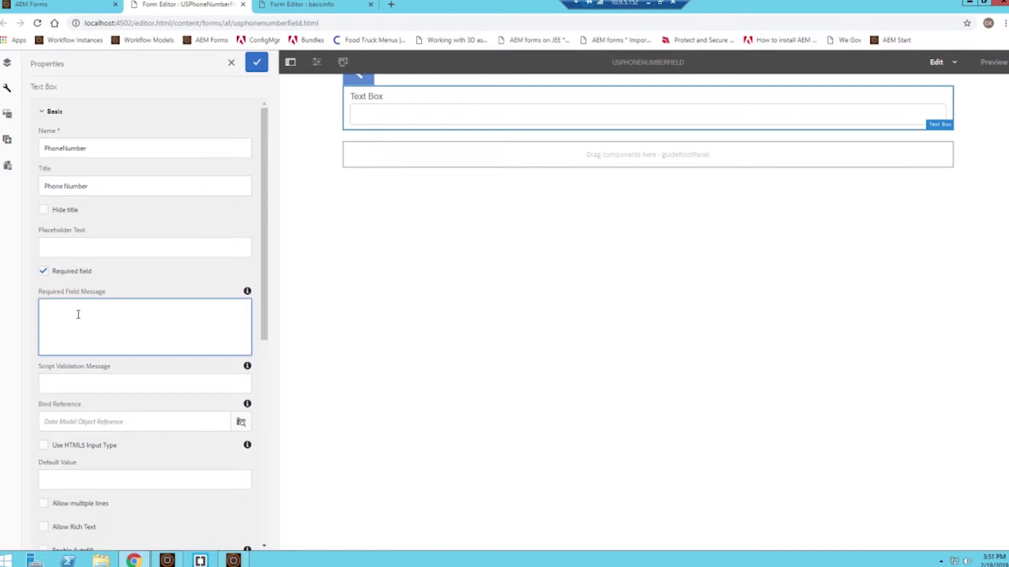
{"action": "type", "text": "Phone number is a required field."}
Apply the PhoneNumber display pattern, reuse it for validation, then close the fragment editor
{"action": "scroll", "coordinate": [135, 360], "scroll_direction": "down", "scroll_amount": 7}
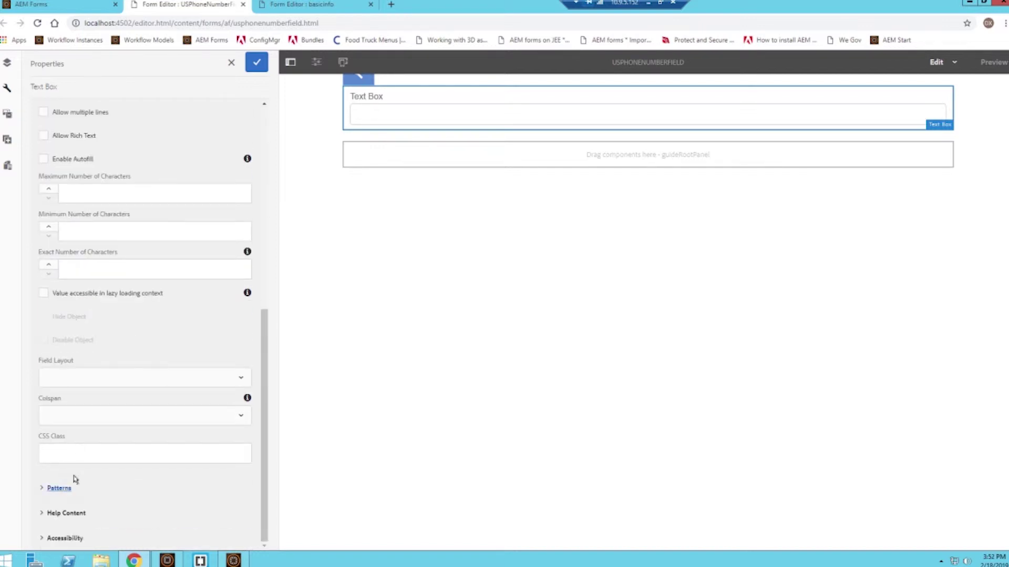
{"action": "left_click", "coordinate": [59, 487]}
{"action": "left_click", "coordinate": [94, 198]}
{"action": "left_click", "coordinate": [84, 234]}
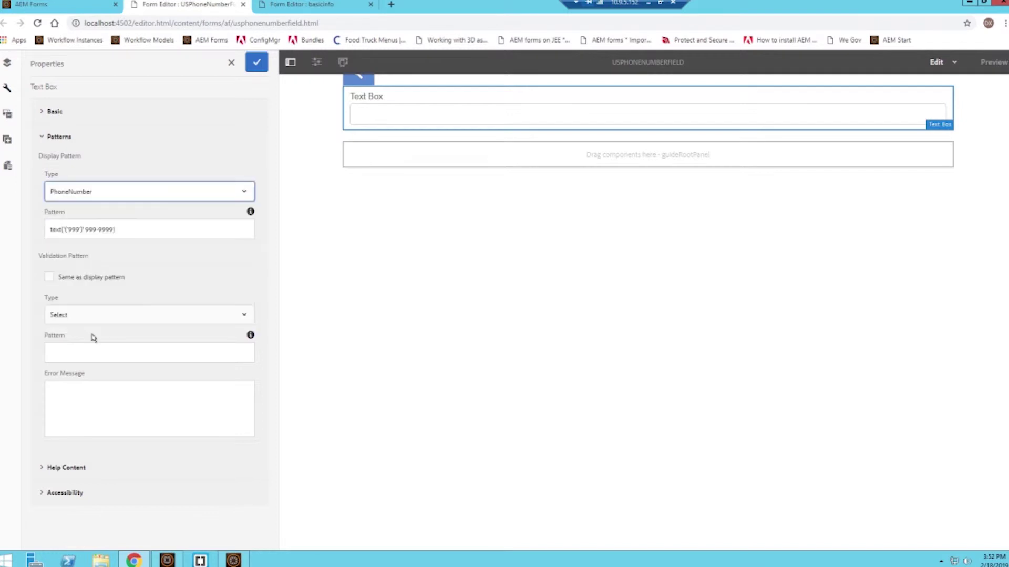
{"action": "left_click", "coordinate": [49, 277]}
{"action": "left_click", "coordinate": [266, 70]}
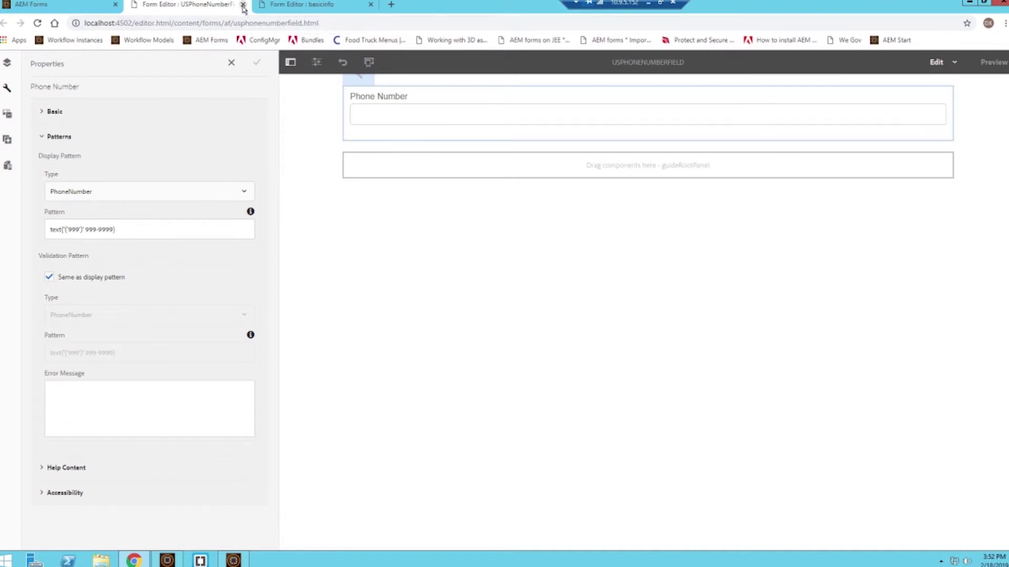
{"action": "left_click", "coordinate": [244, 5]}
{"action": "left_click", "coordinate": [540, 326]}
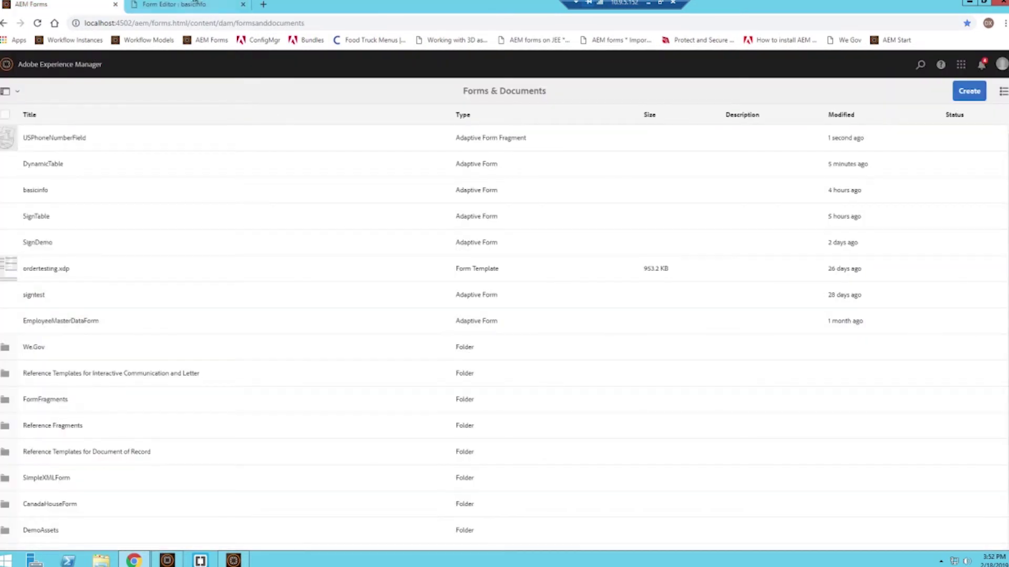
Start a new adaptive form from the Blank template titled 'YouTubeForm'
{"action": "left_click", "coordinate": [962, 93]}
{"action": "left_click", "coordinate": [950, 115]}
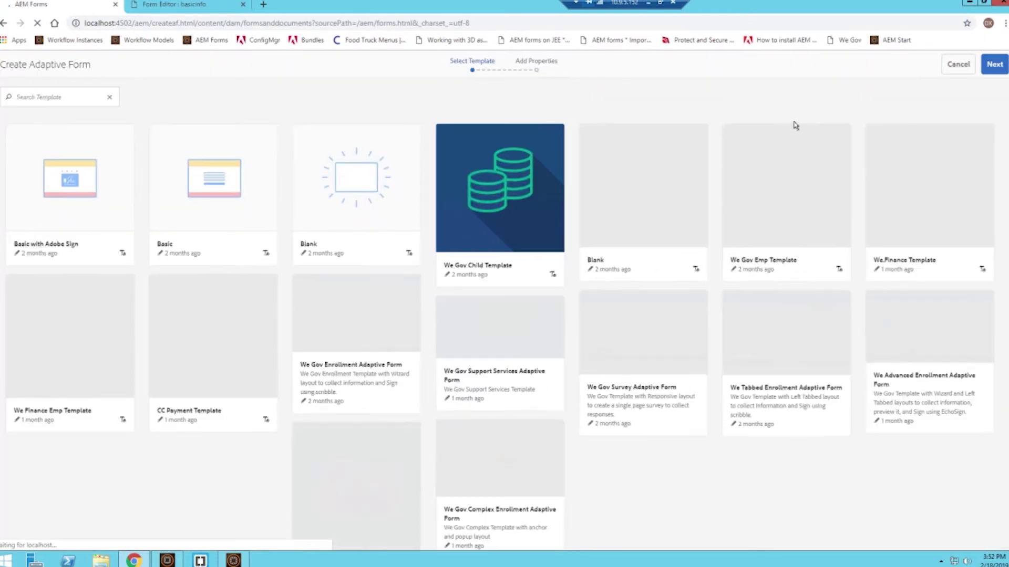
{"action": "left_click", "coordinate": [382, 191]}
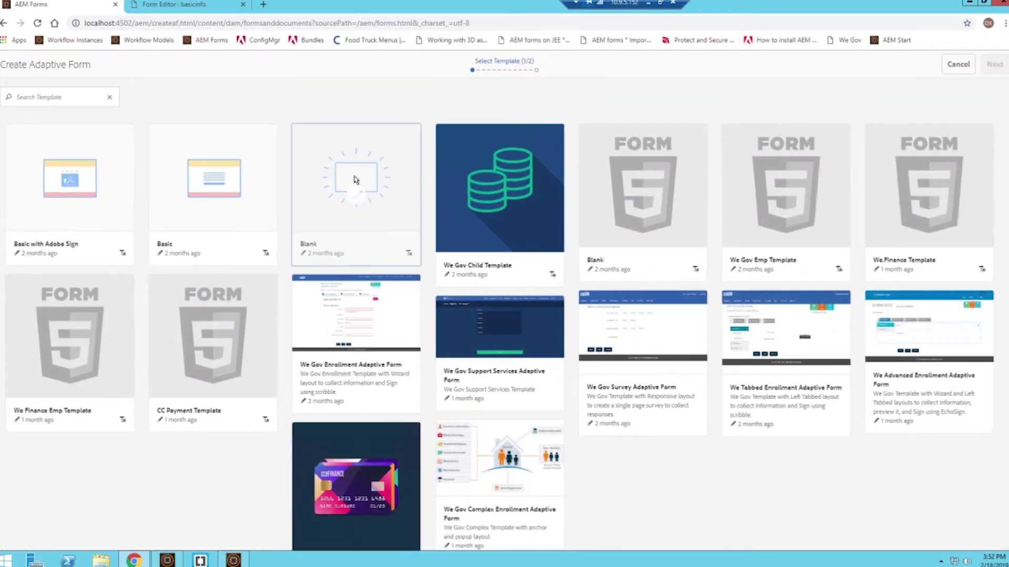
{"action": "left_click", "coordinate": [993, 65]}
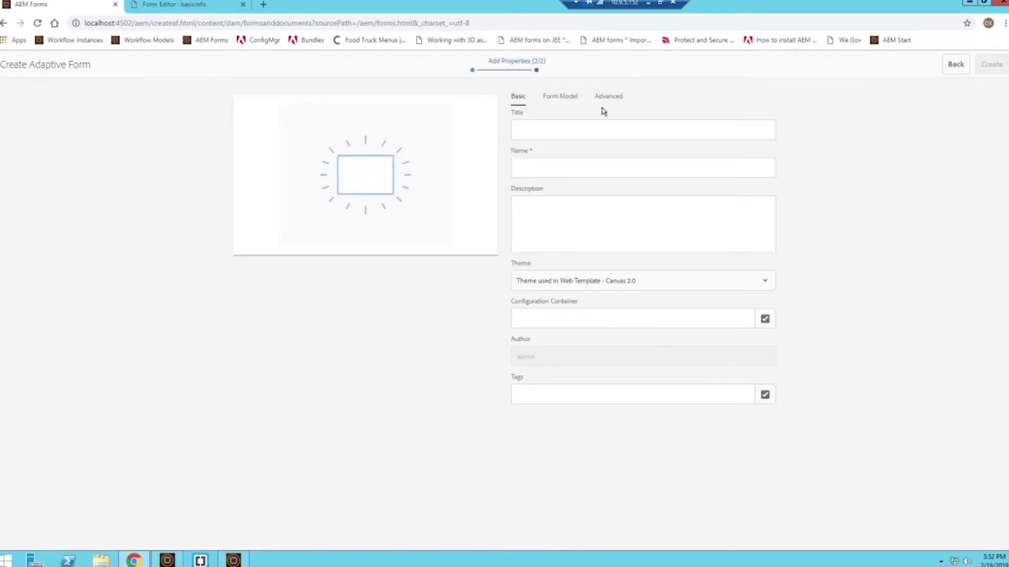
{"action": "left_click", "coordinate": [588, 127]}
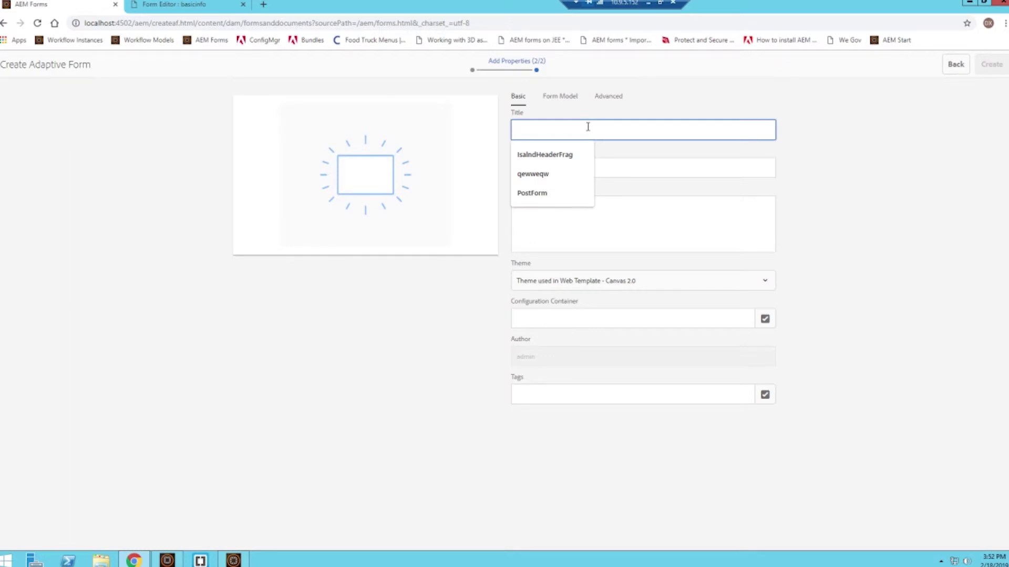
{"action": "type", "text": "YouTubeForm"}
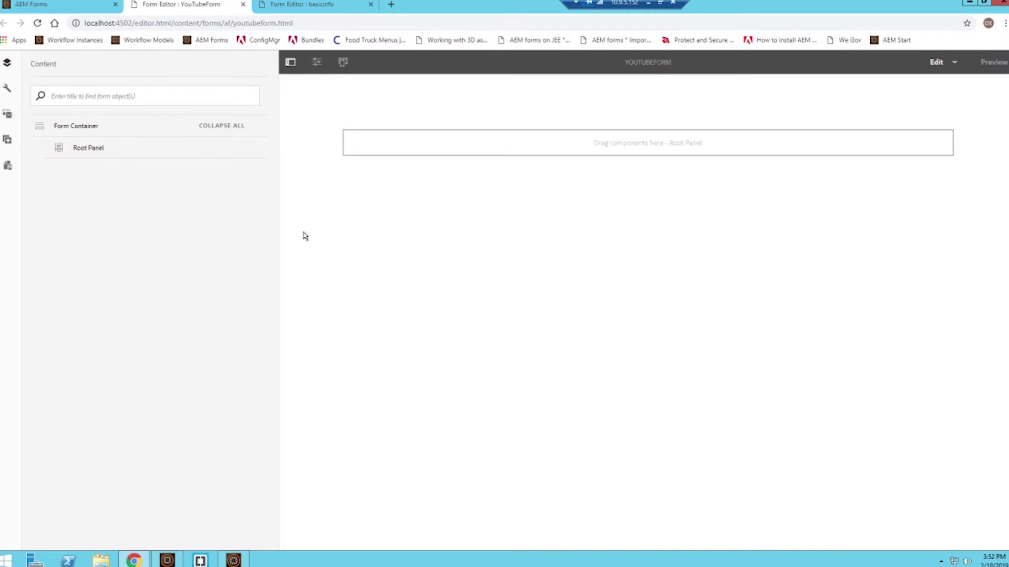
Filter assets to Adaptive Form Fragments and drop USPhoneNumberField onto the Root Panel
{"action": "left_click", "coordinate": [7, 114]}
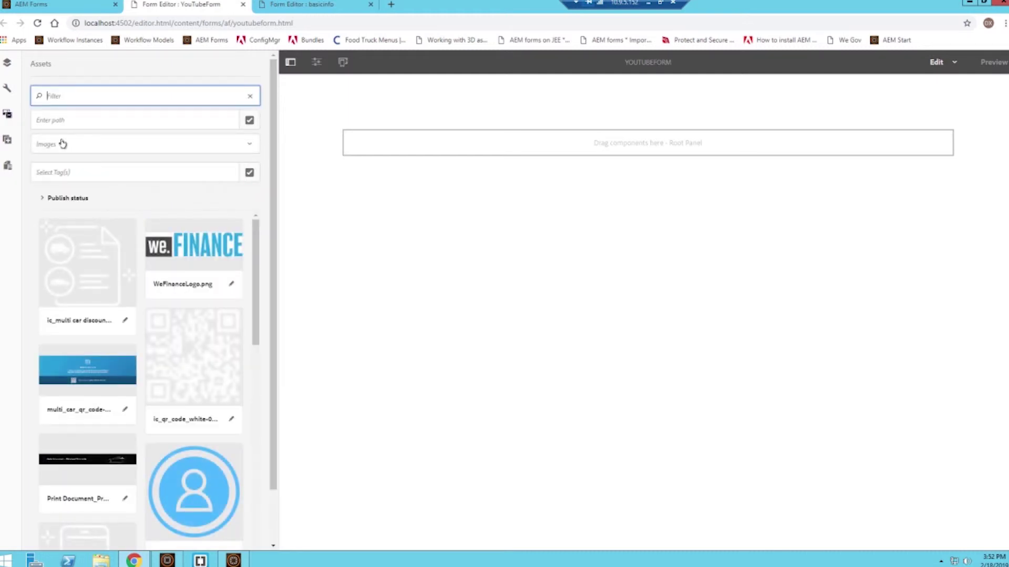
{"action": "left_click", "coordinate": [99, 145]}
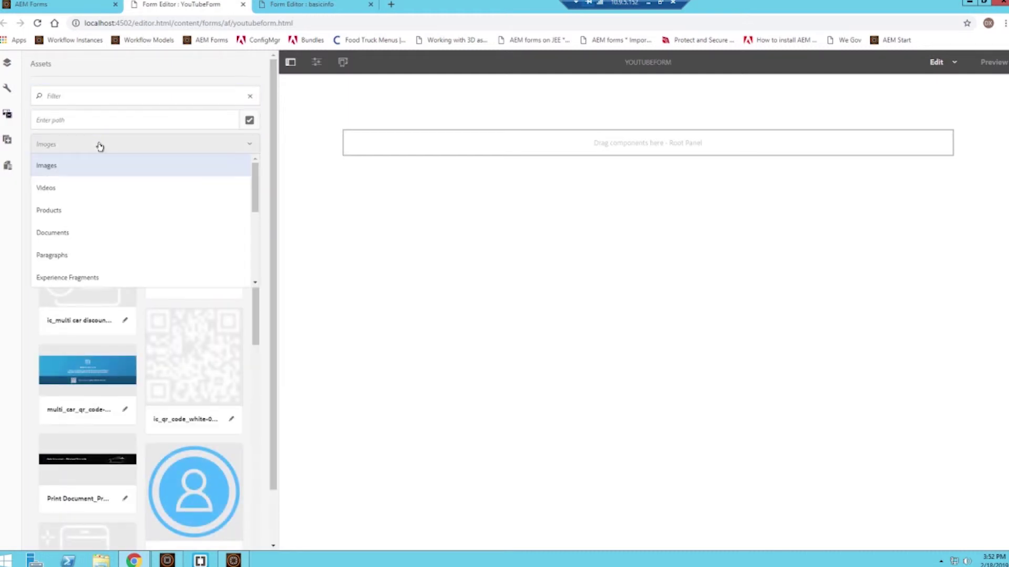
{"action": "scroll", "coordinate": [168, 226], "scroll_direction": "down", "scroll_amount": 3}
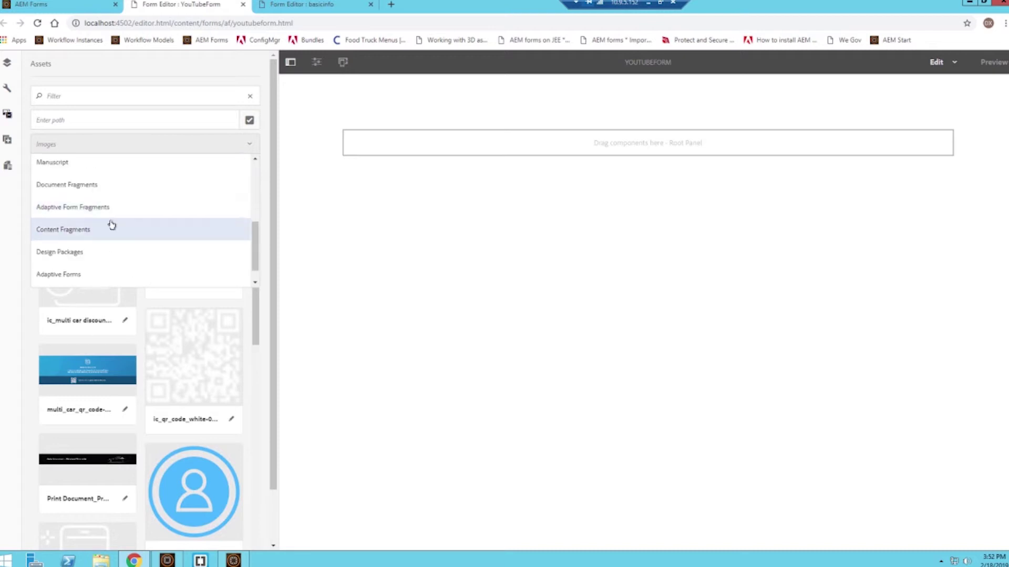
{"action": "left_click", "coordinate": [80, 209]}
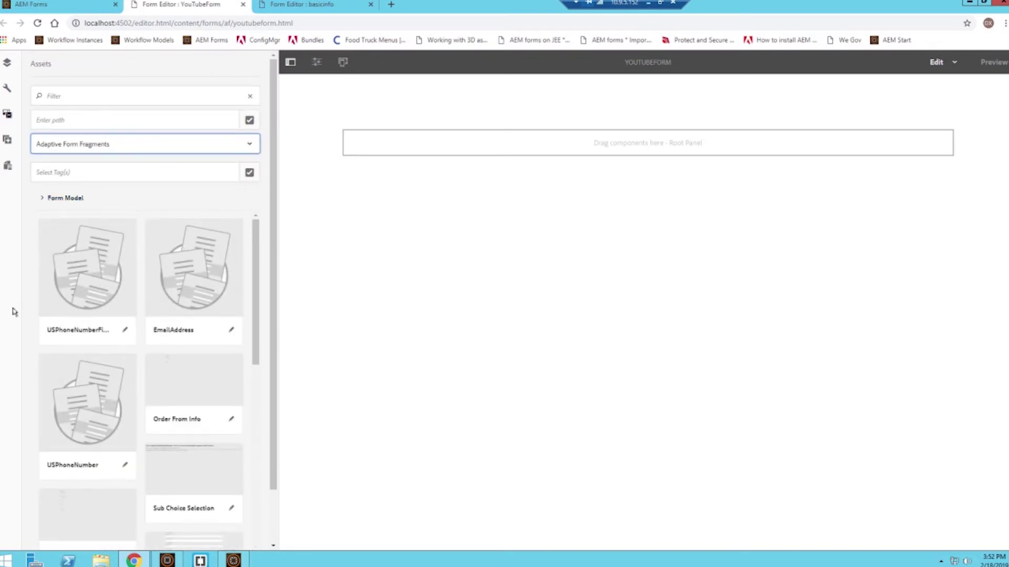
{"action": "left_click_drag", "start_coordinate": [91, 289], "coordinate": [707, 150]}
Inspect the embedded fragment and its panel properties, then preview YouTubeForm
{"action": "left_click", "coordinate": [637, 151]}
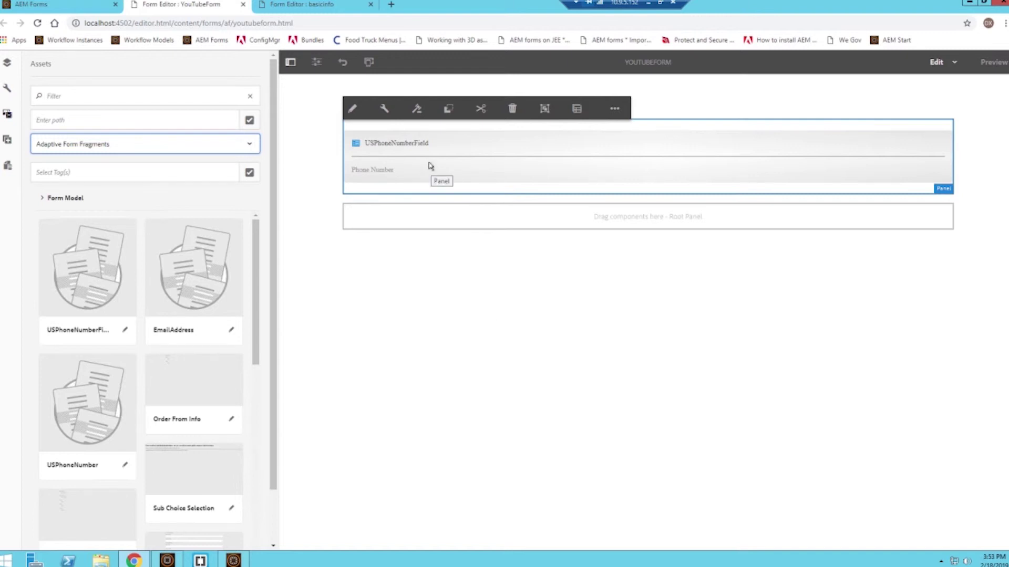
{"action": "left_click", "coordinate": [352, 109]}
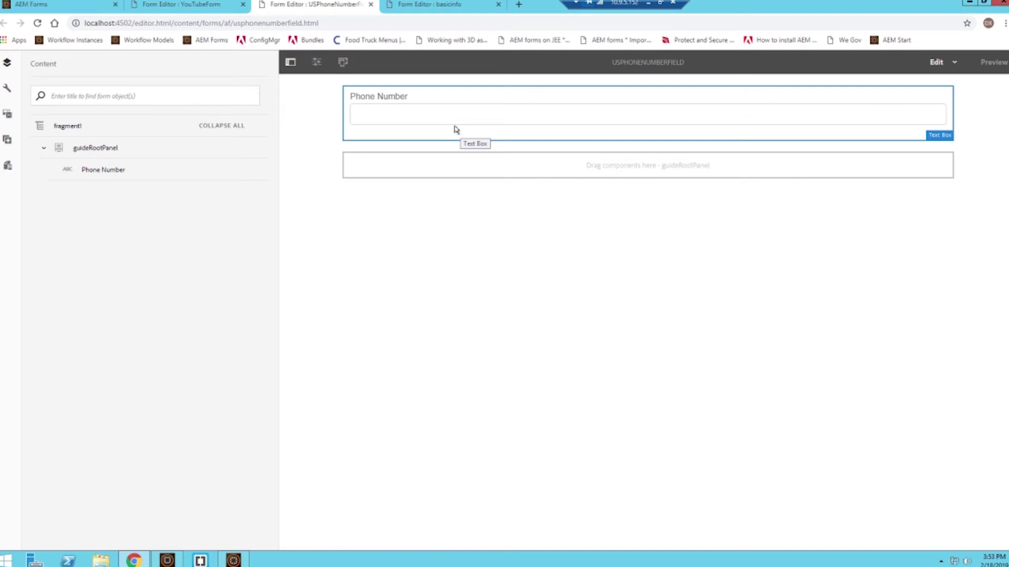
{"action": "left_click", "coordinate": [370, 5]}
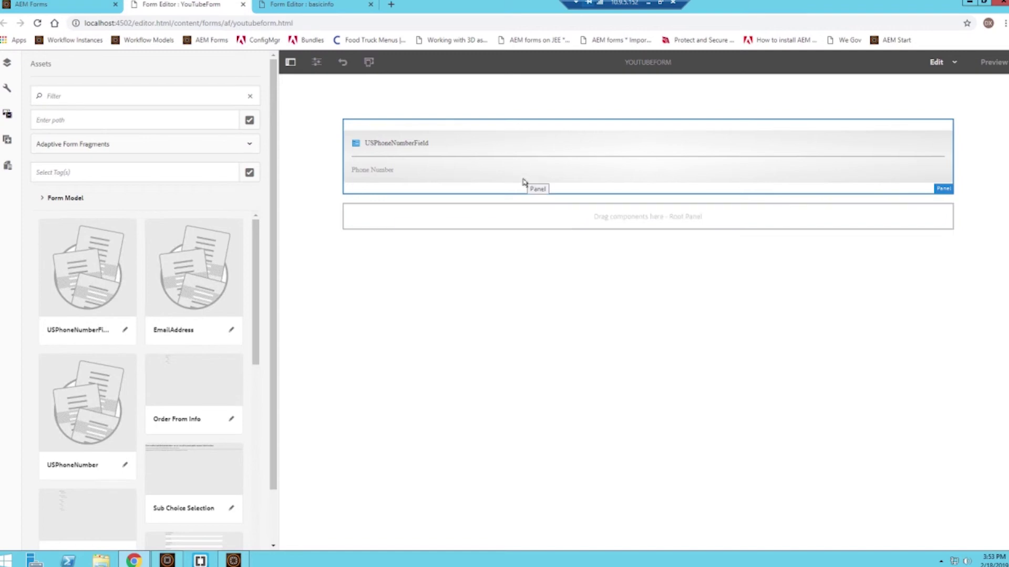
{"action": "left_click", "coordinate": [472, 157]}
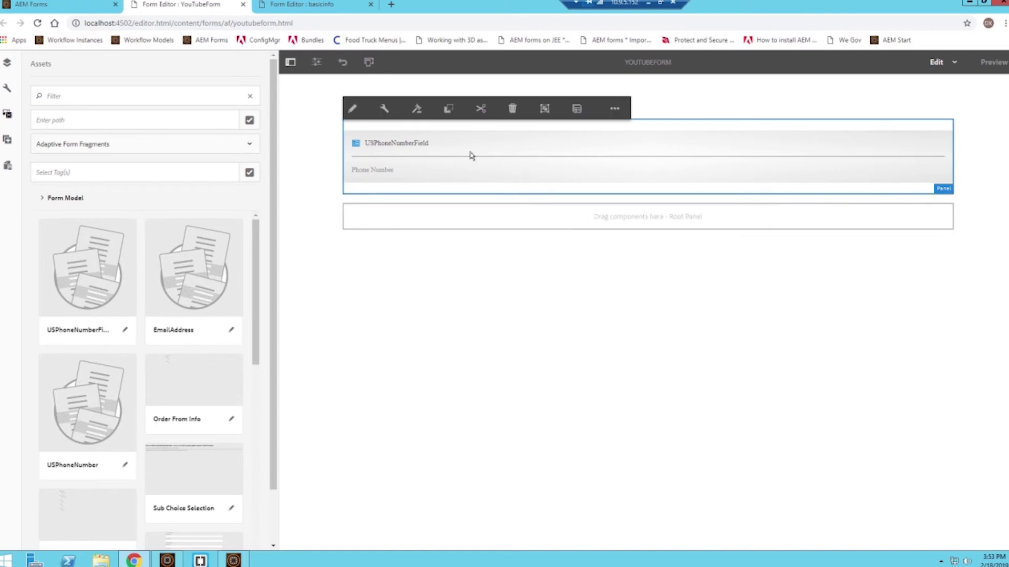
{"action": "left_click", "coordinate": [384, 111]}
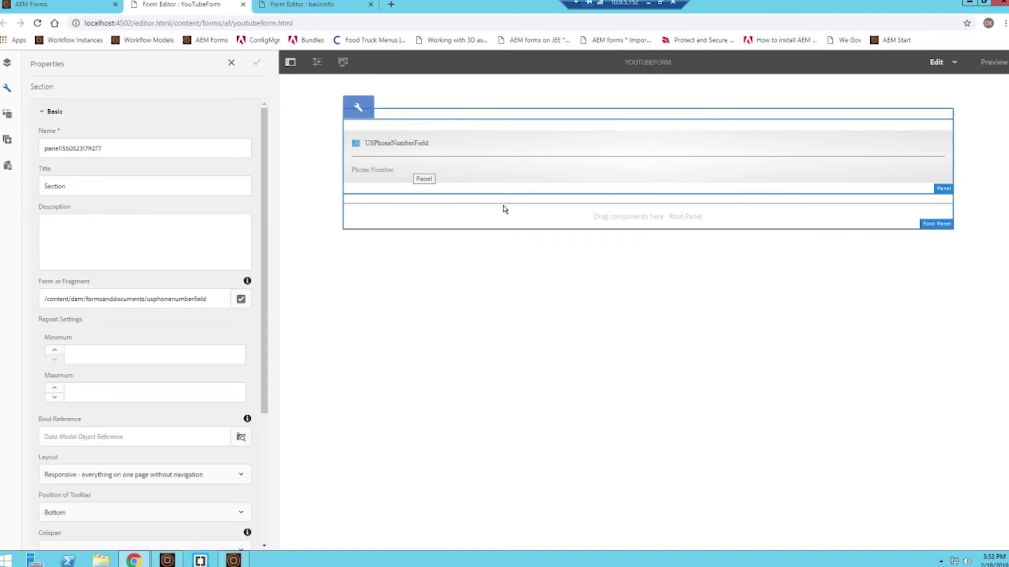
{"action": "left_click", "coordinate": [993, 62]}
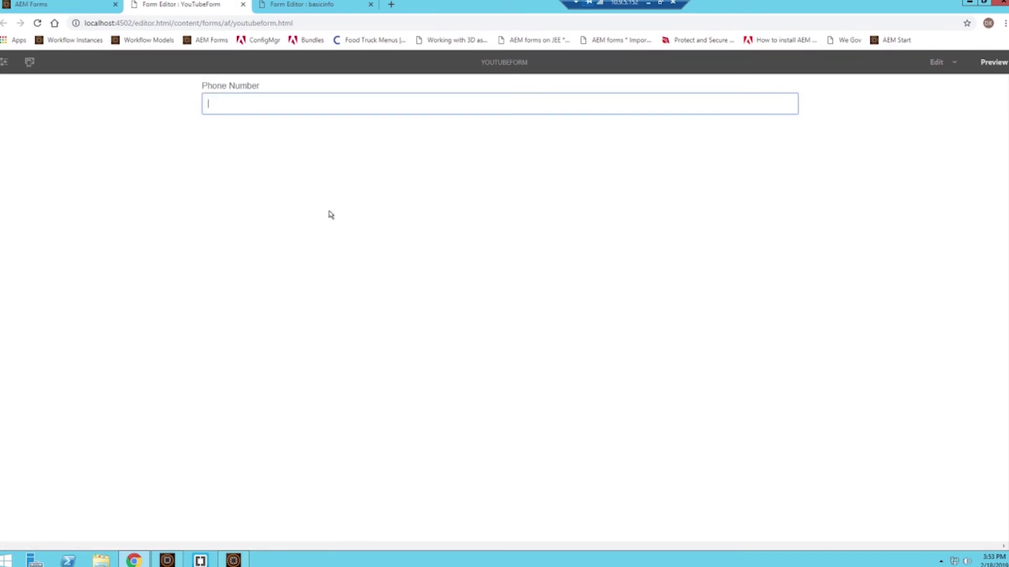
Enter a 10-digit phone number, then append '23' to trigger the format error
{"action": "type", "text": "34567890"}
{"action": "left_click", "coordinate": [331, 215]}
{"action": "left_click", "coordinate": [302, 101]}
{"action": "type", "text": "23"}
{"action": "left_click", "coordinate": [283, 172]}
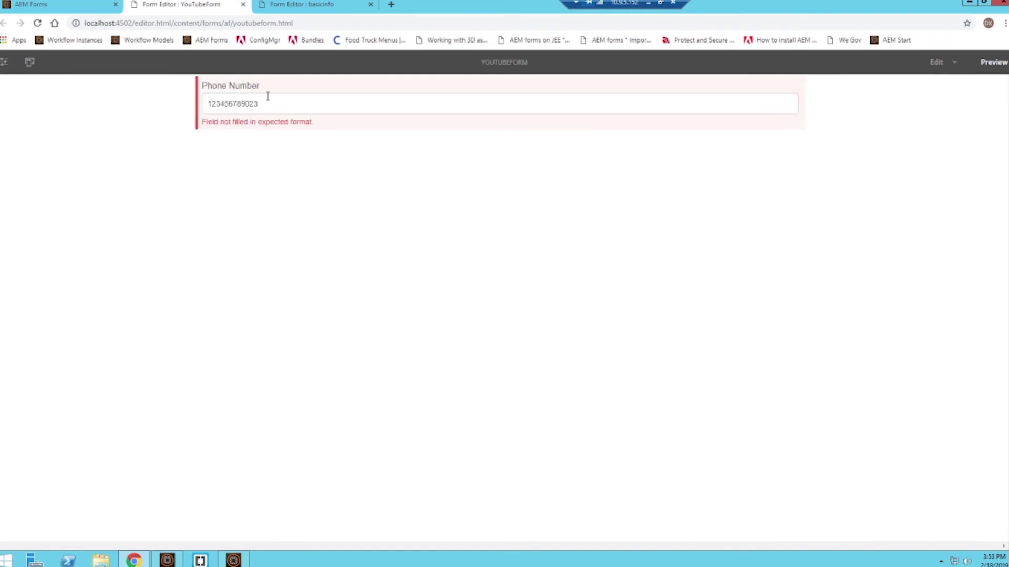